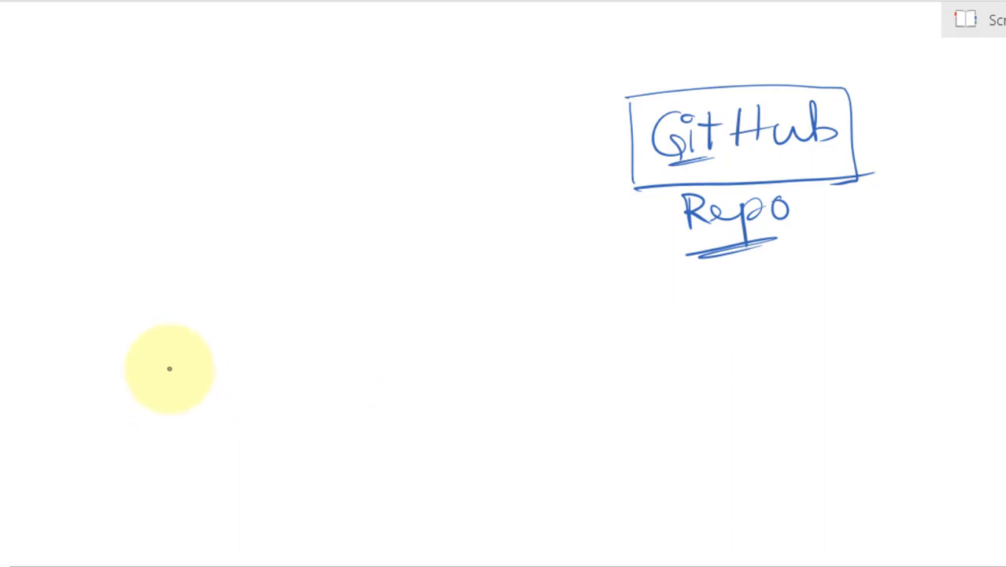
# Draw a Local box with bracketed files B.text and fileA.tex beside it, and an arrow from them to a circled Repo.
pyautogui.moveTo(168, 368)
pyautogui.mouseDown()
pyautogui.moveTo(208, 427)
pyautogui.moveTo(240, 410)
pyautogui.mouseUp()
pyautogui.moveTo(124, 358)
pyautogui.mouseDown()
pyautogui.moveTo(121, 463)
pyautogui.moveTo(326, 364)
pyautogui.moveTo(143, 488)
pyautogui.mouseUp()
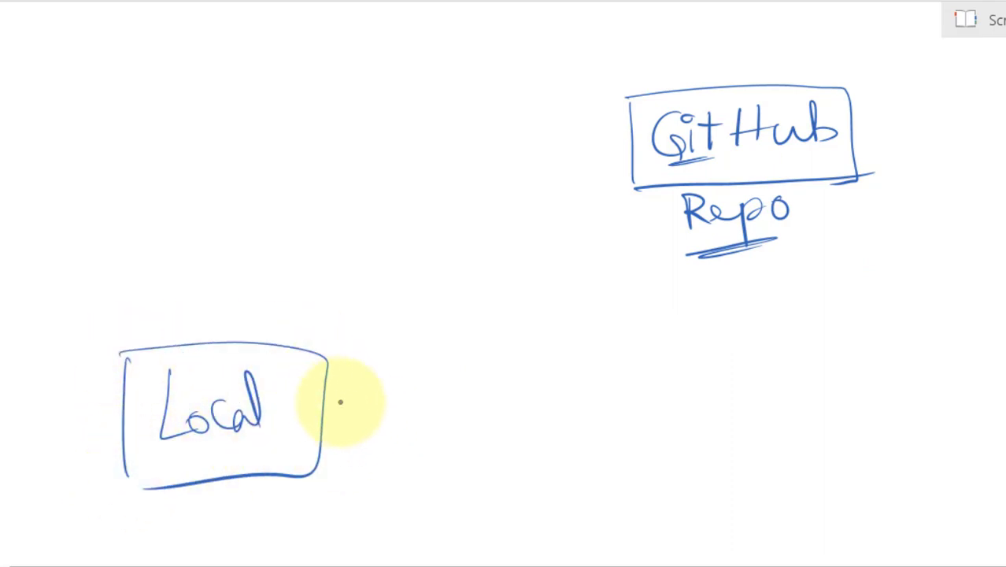
pyautogui.moveTo(373, 386)
pyautogui.mouseDown()
pyautogui.moveTo(393, 393)
pyautogui.moveTo(467, 348)
pyautogui.moveTo(515, 450)
pyautogui.mouseUp()
pyautogui.moveTo(516, 369)
pyautogui.mouseDown()
pyautogui.moveTo(582, 266)
pyautogui.moveTo(648, 203)
pyautogui.moveTo(671, 222)
pyautogui.moveTo(685, 189)
pyautogui.mouseUp()
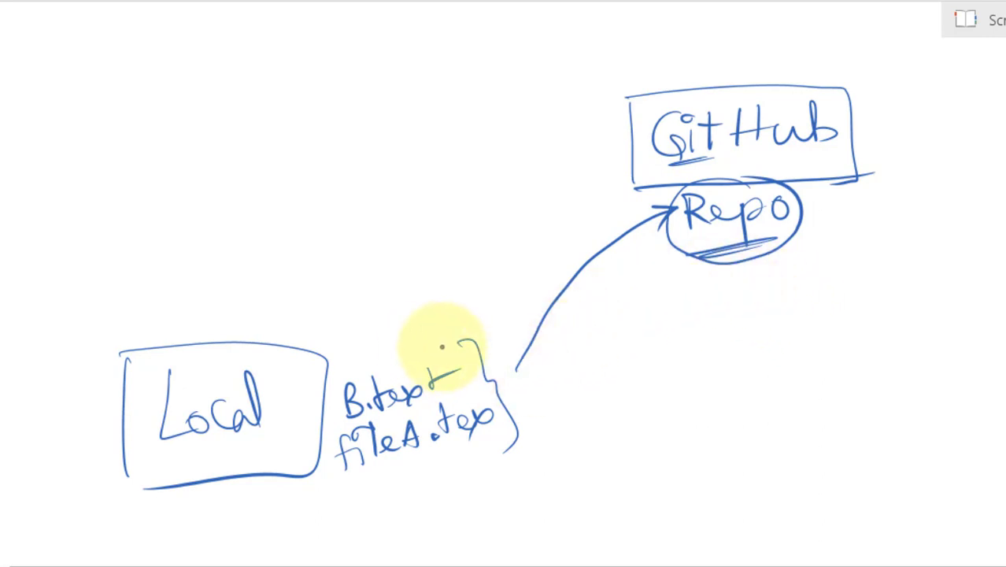
# Emphasize the file bracket, underline fileA.tex and add strokes across the GitHub box's upper corner.
pyautogui.moveTo(446, 340); pyautogui.dragTo(477, 351)
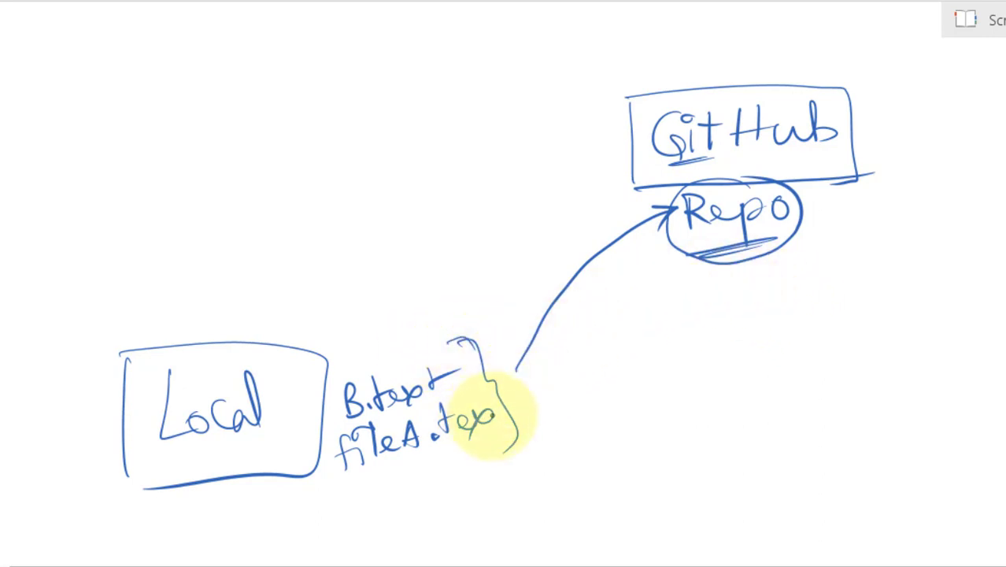
pyautogui.moveTo(396, 471)
pyautogui.mouseDown()
pyautogui.moveTo(482, 446)
pyautogui.moveTo(389, 475)
pyautogui.mouseUp()
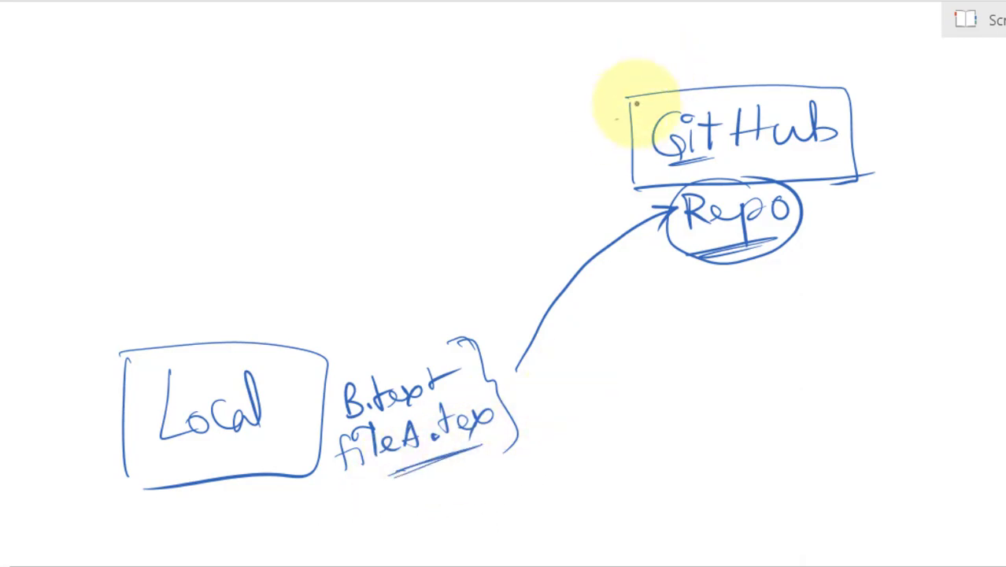
pyautogui.moveTo(636, 102); pyautogui.dragTo(603, 113)
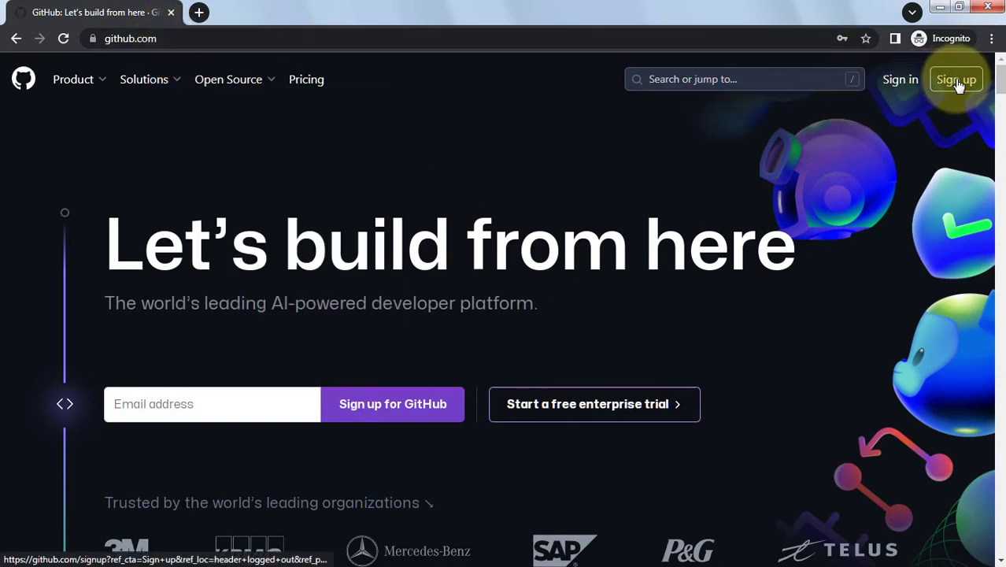
# Switch to the browser and open account sign-up from the GitHub home page.
pyautogui.click(955, 79)
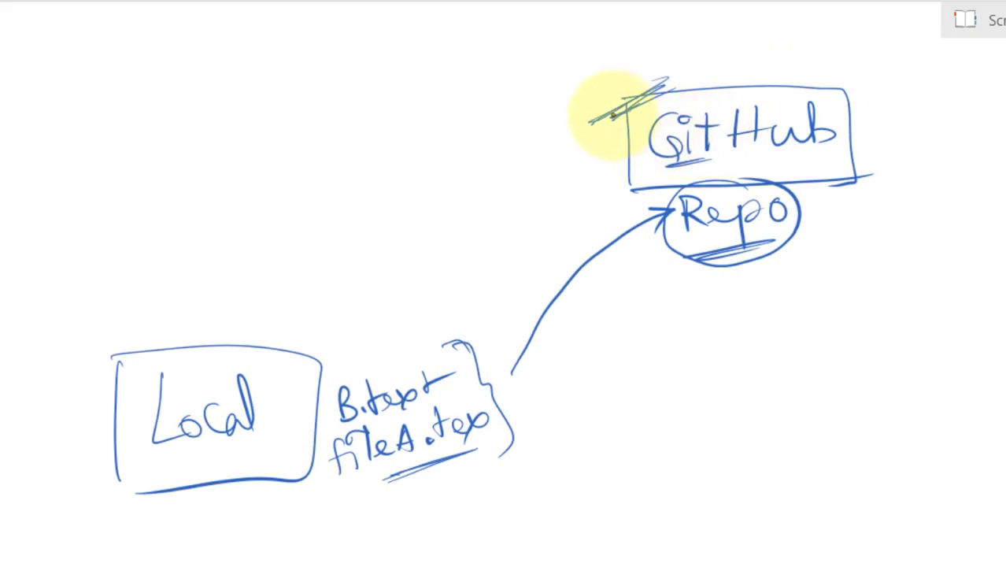
# On the whiteboard, mark the GitHub box's corner, circle Repo, retrace the file bracket and underline both file names in red.
pyautogui.moveTo(605, 118); pyautogui.dragTo(678, 91)
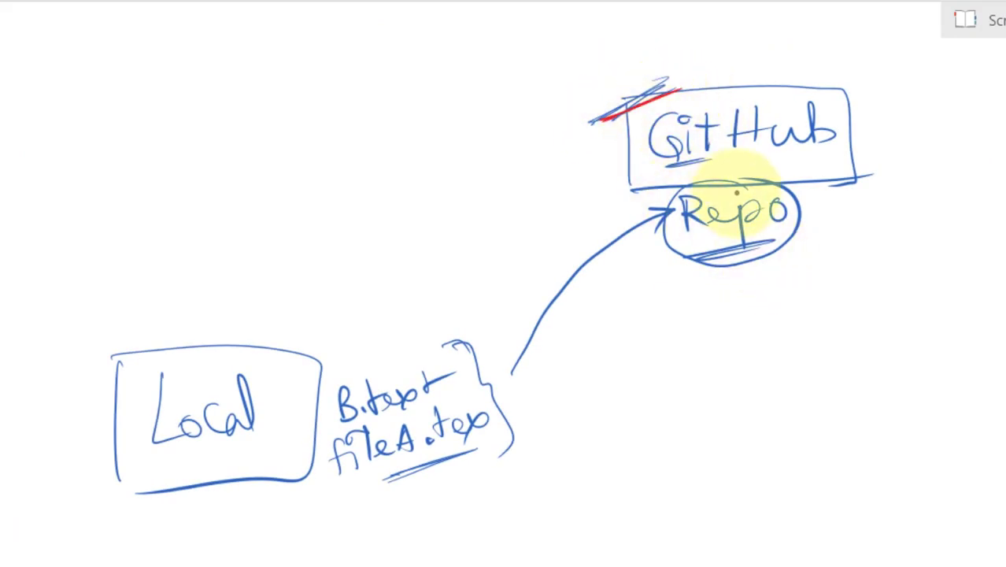
pyautogui.moveTo(732, 183)
pyautogui.mouseDown()
pyautogui.moveTo(674, 190)
pyautogui.moveTo(685, 258)
pyautogui.moveTo(819, 224)
pyautogui.moveTo(748, 179)
pyautogui.mouseUp()
pyautogui.moveTo(443, 342)
pyautogui.mouseDown()
pyautogui.moveTo(488, 389)
pyautogui.moveTo(513, 450)
pyautogui.mouseUp()
pyautogui.moveTo(464, 337)
pyautogui.mouseDown()
pyautogui.moveTo(488, 444)
pyautogui.moveTo(374, 480)
pyautogui.mouseUp()
pyautogui.moveTo(369, 411); pyautogui.dragTo(429, 400)
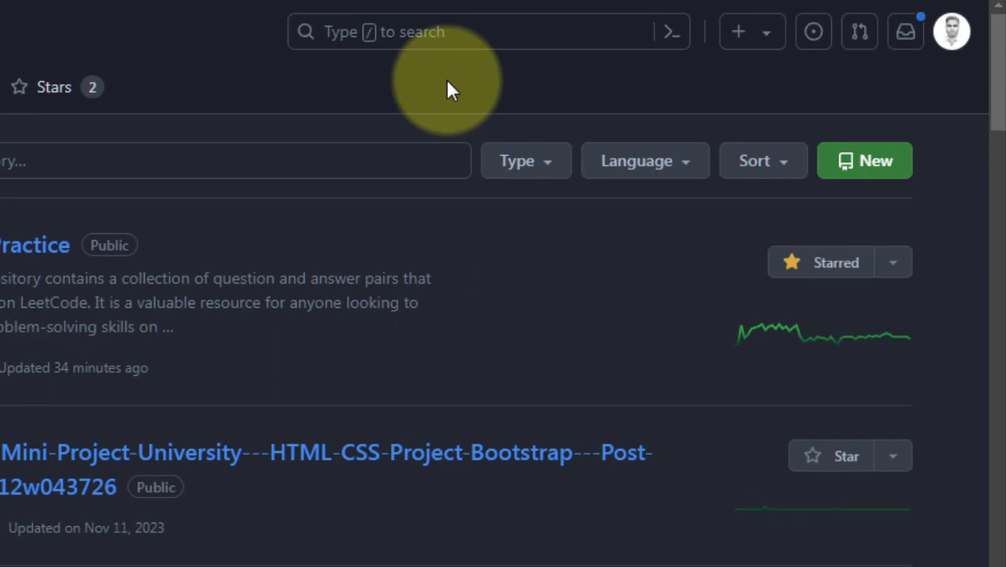
# Start a new GitHub repository and name it gitHub-Tutorial.
pyautogui.click(760, 46)
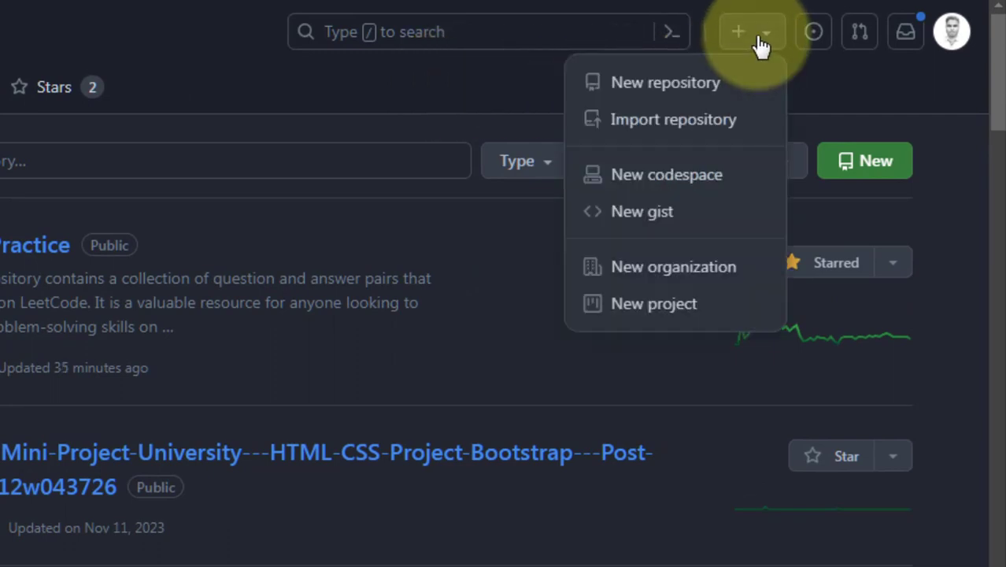
pyautogui.click(654, 86)
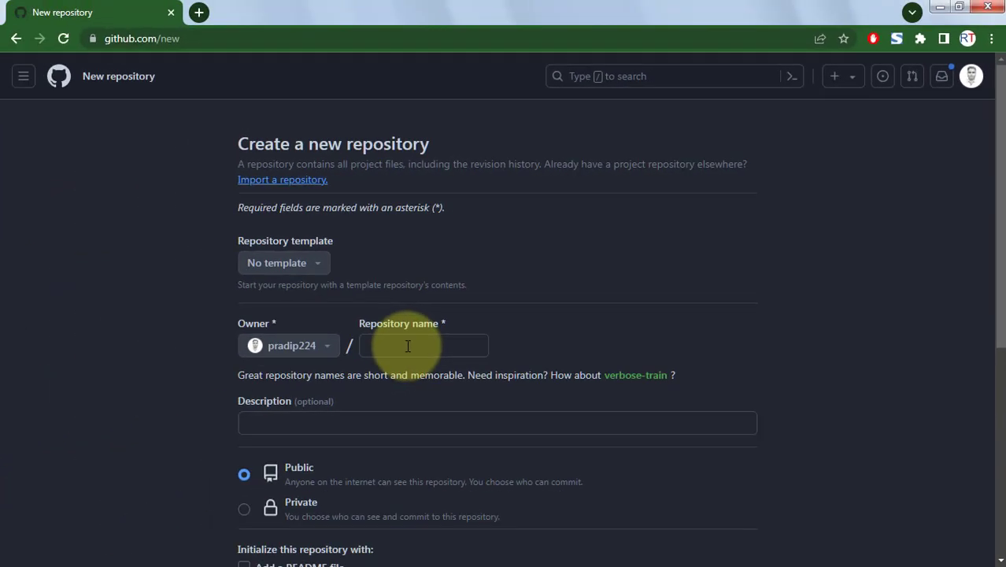
pyautogui.click(408, 345)
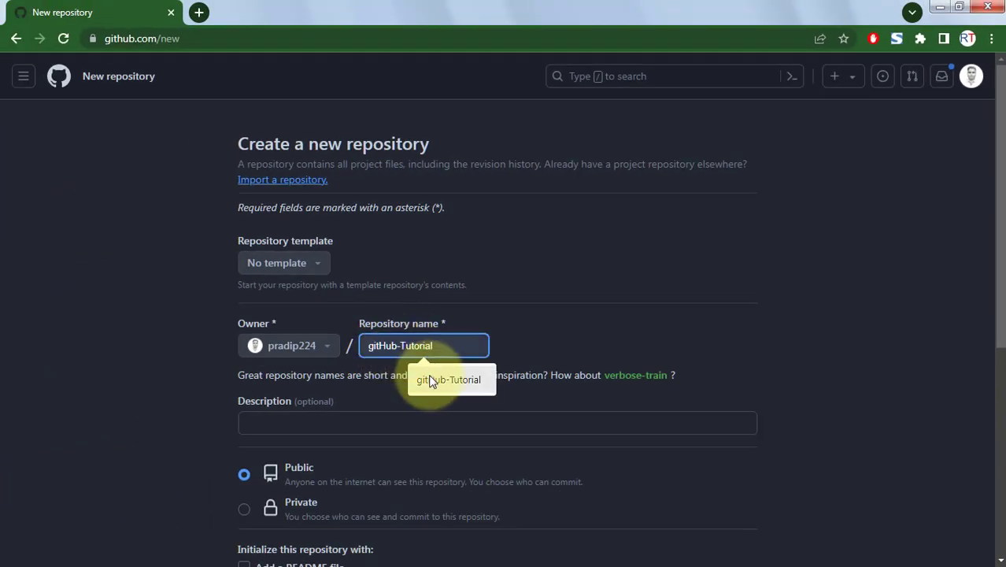
pyautogui.click(426, 378)
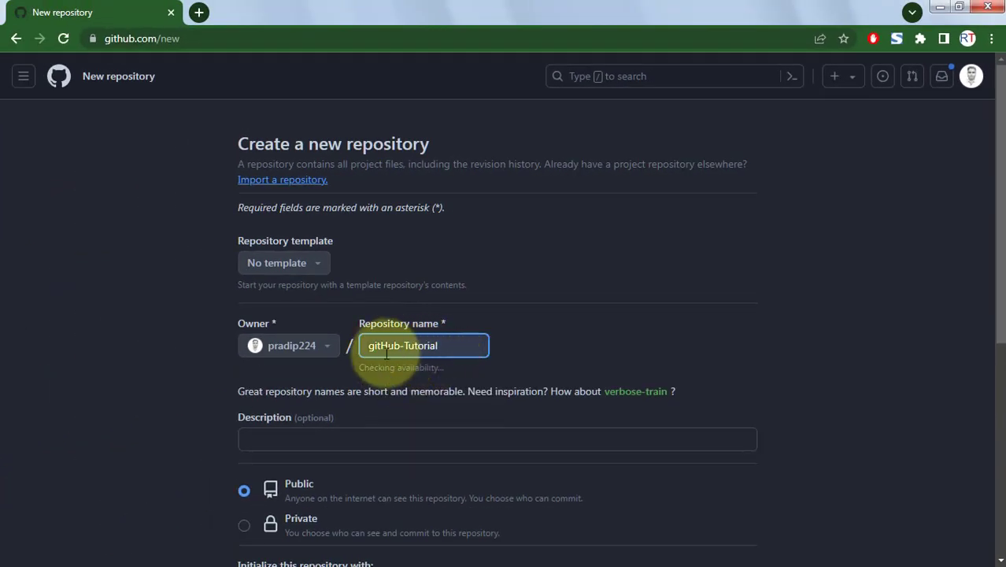
# Create the repository as public, with no description, README file, .gitignore template or license.
pyautogui.scroll(-2, 224, 308)
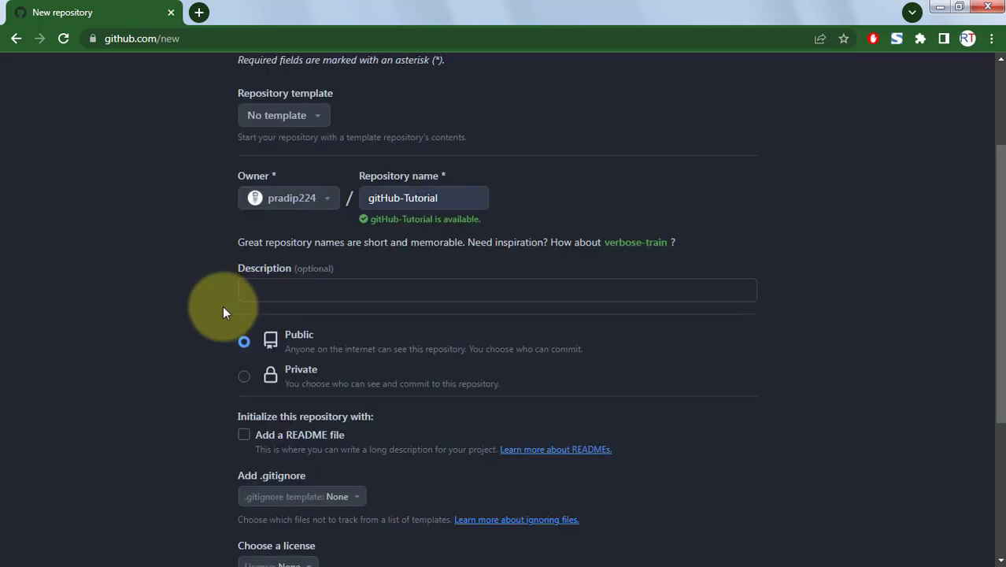
pyautogui.click(264, 291)
pyautogui.click(333, 254)
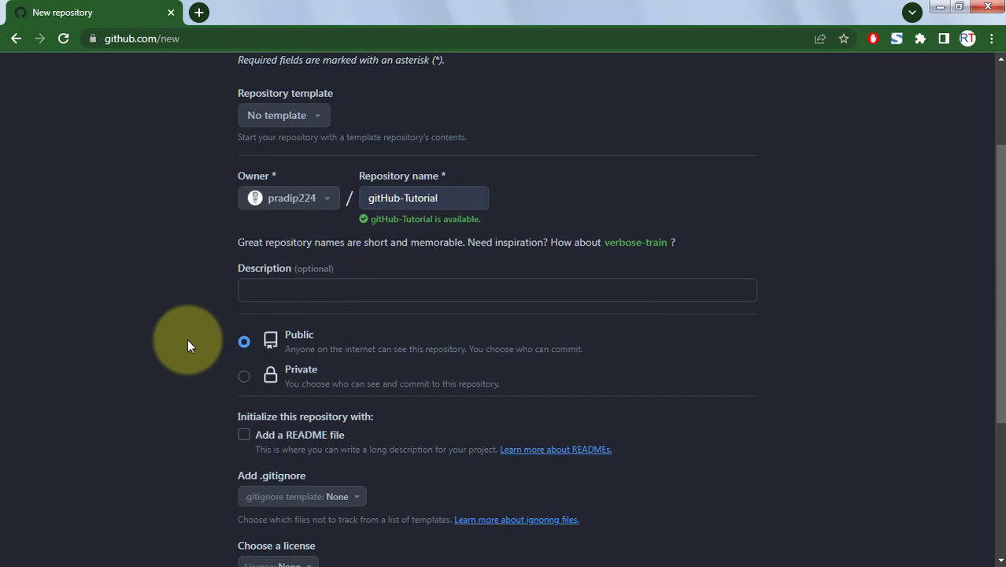
pyautogui.scroll(-1, 187, 346)
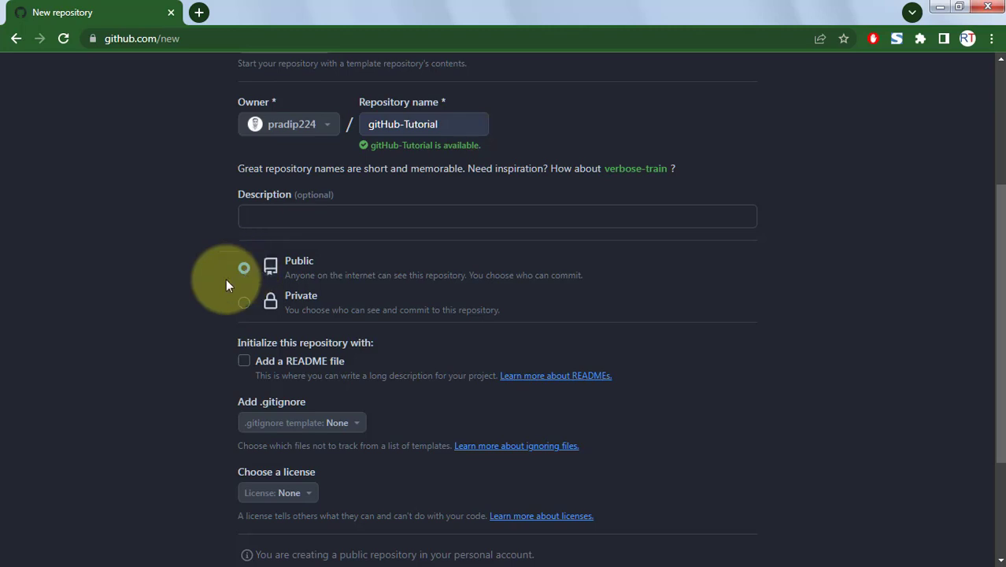
pyautogui.scroll(-1, 228, 312)
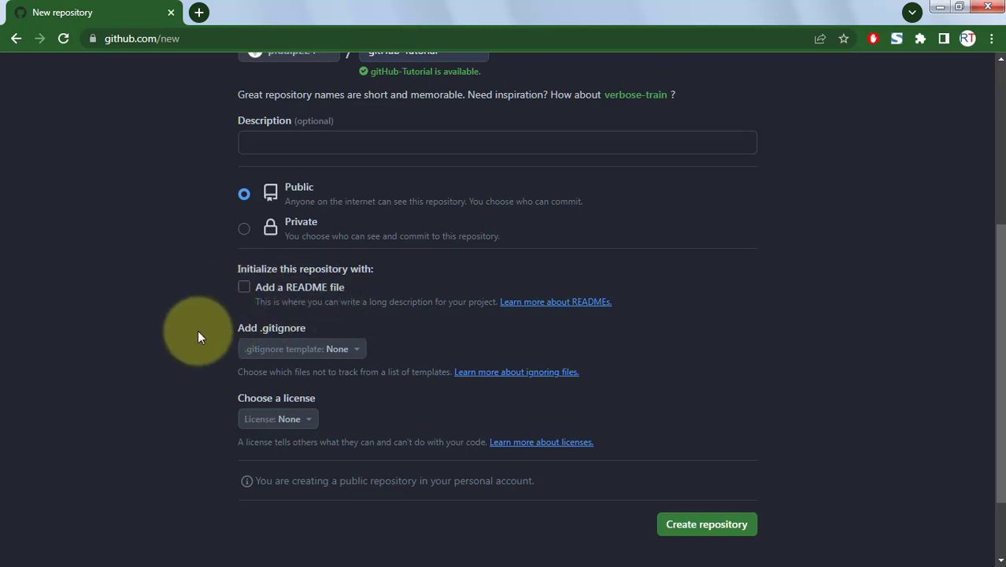
pyautogui.scroll(-1, 196, 330)
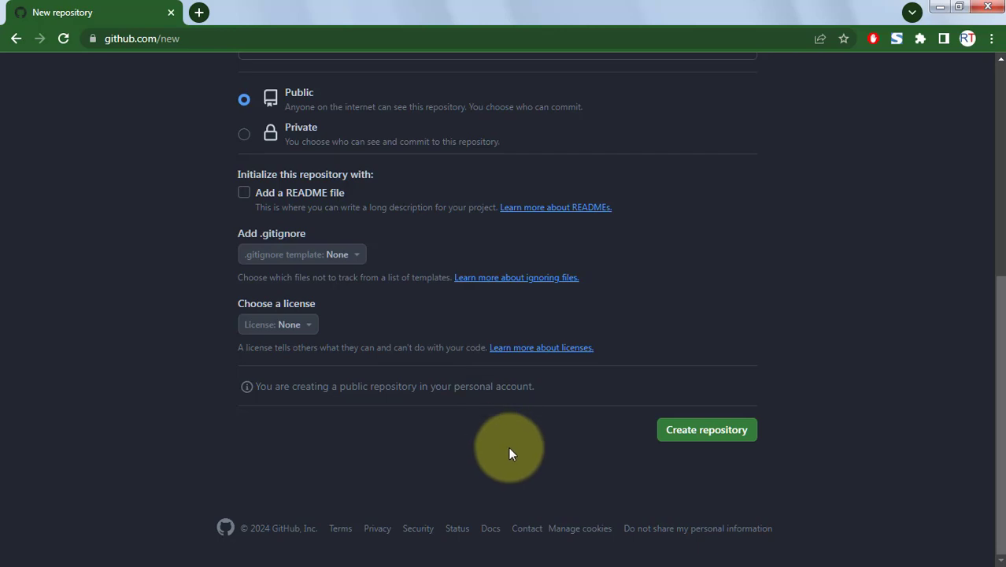
pyautogui.scroll(3, 495, 417)
pyautogui.scroll(-3, 551, 433)
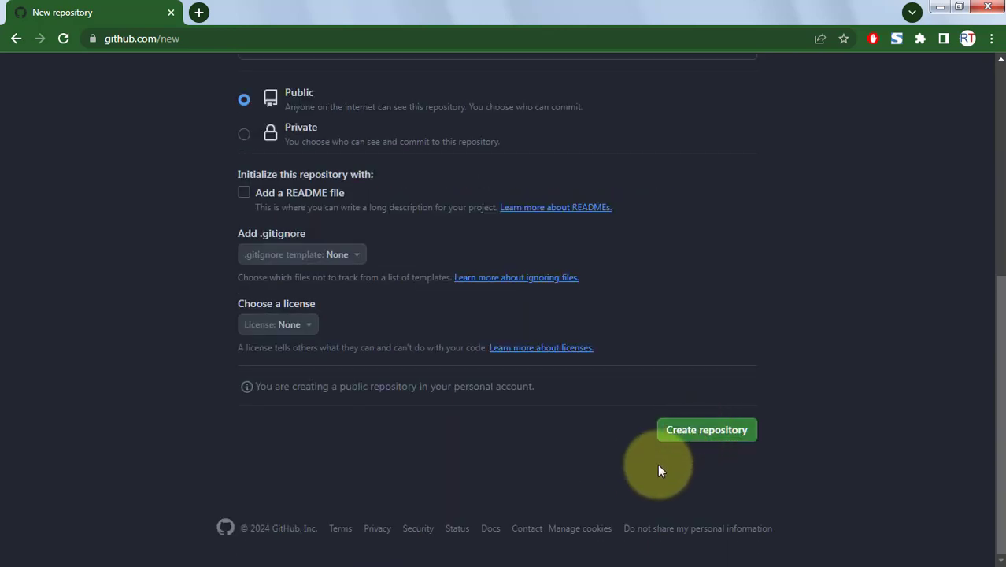
pyautogui.click(699, 435)
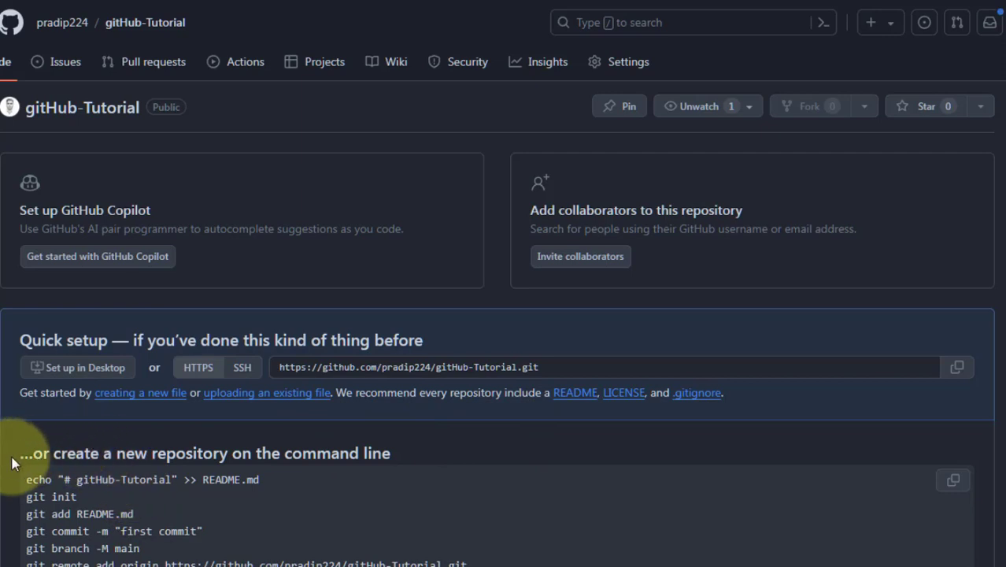
# Review the command-line instructions for creating a new repository and for pushing an existing one.
pyautogui.scroll(-2, 12, 462)
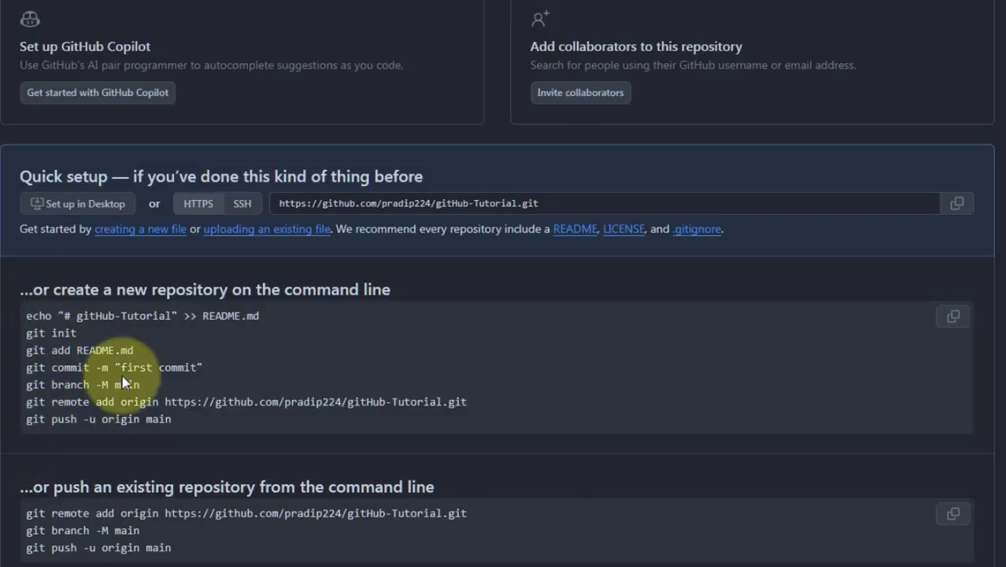
pyautogui.moveTo(39, 315); pyautogui.dragTo(181, 413)
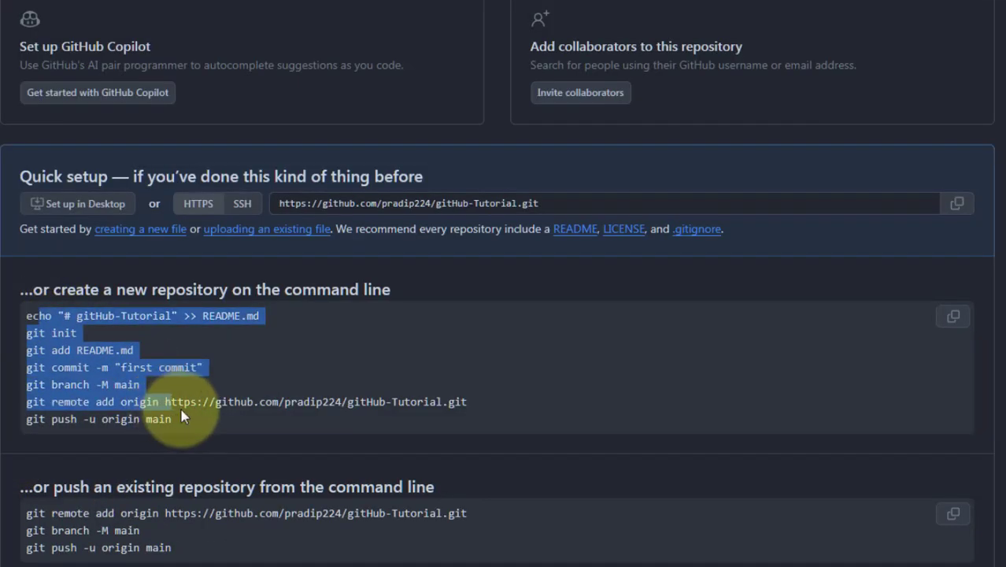
pyautogui.click(181, 413)
pyautogui.moveTo(53, 289); pyautogui.dragTo(382, 292)
pyautogui.click(382, 292)
pyautogui.scroll(-2, 184, 390)
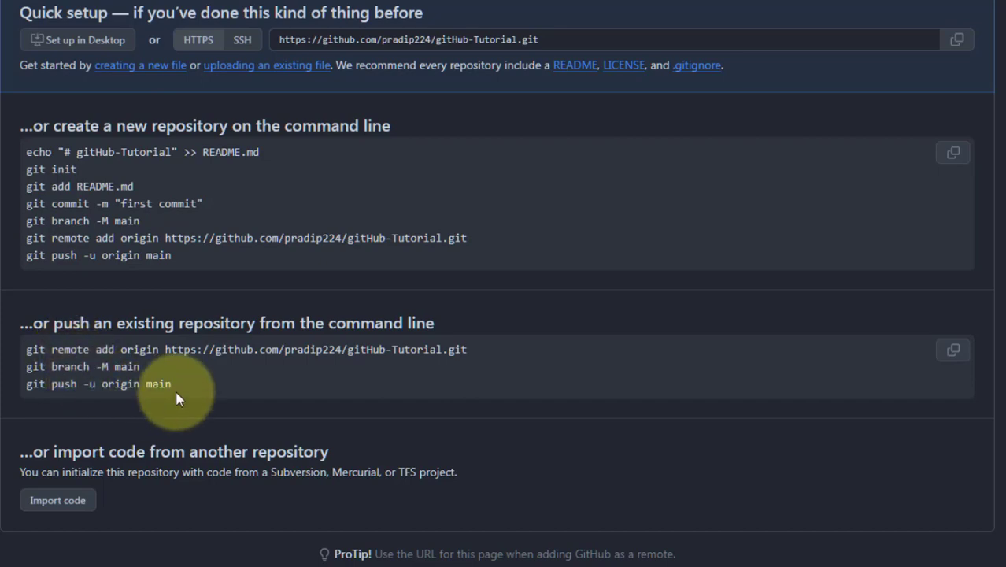
pyautogui.moveTo(176, 391); pyautogui.dragTo(130, 368)
pyautogui.moveTo(130, 368); pyautogui.dragTo(10, 361)
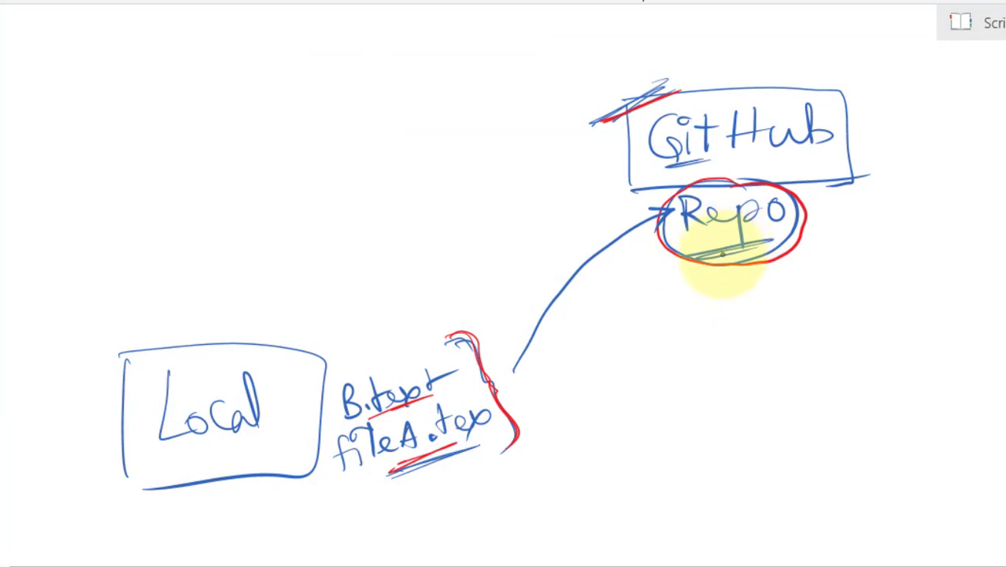
# On the whiteboard, highlight Repo, the two local files and the arrow between them in green.
pyautogui.moveTo(700, 257); pyautogui.dragTo(790, 243)
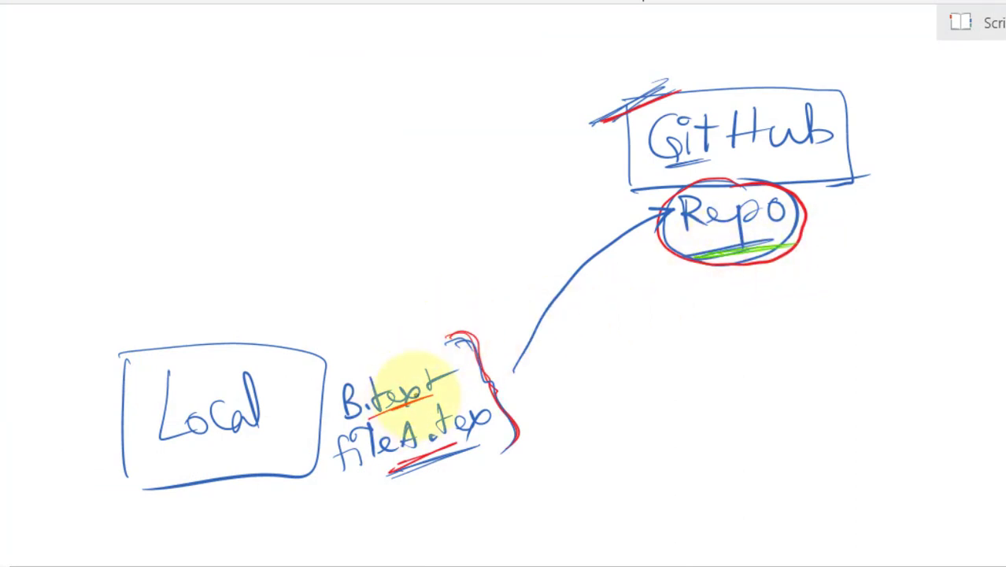
pyautogui.moveTo(420, 354); pyautogui.dragTo(350, 367)
pyautogui.moveTo(385, 415); pyautogui.dragTo(429, 406)
pyautogui.moveTo(508, 365); pyautogui.dragTo(595, 265)
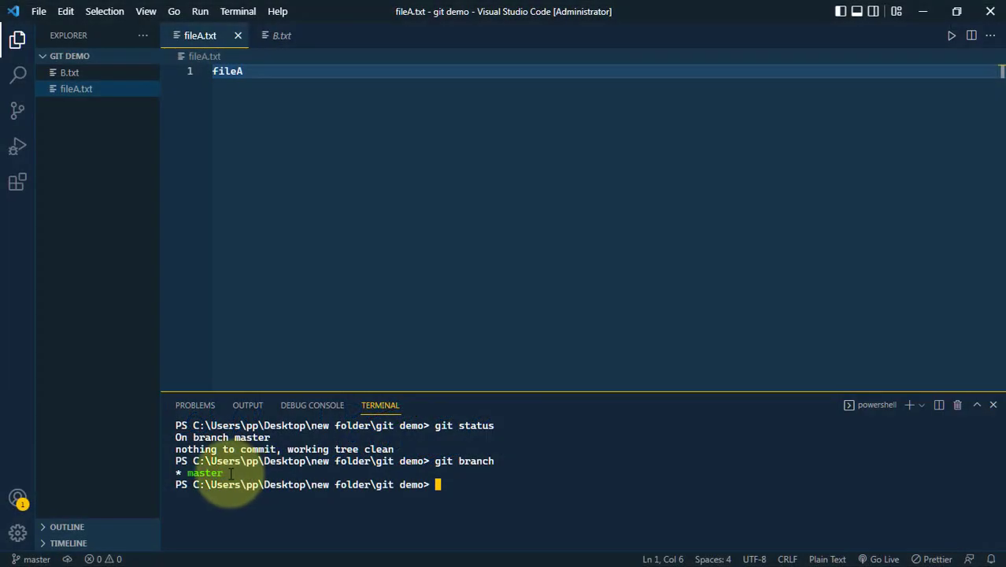
# Check the current branch in the VS Code terminal and the repository's HTTPS address on its GitHub page.
pyautogui.moveTo(230, 472); pyautogui.dragTo(186, 473)
pyautogui.click(234, 473)
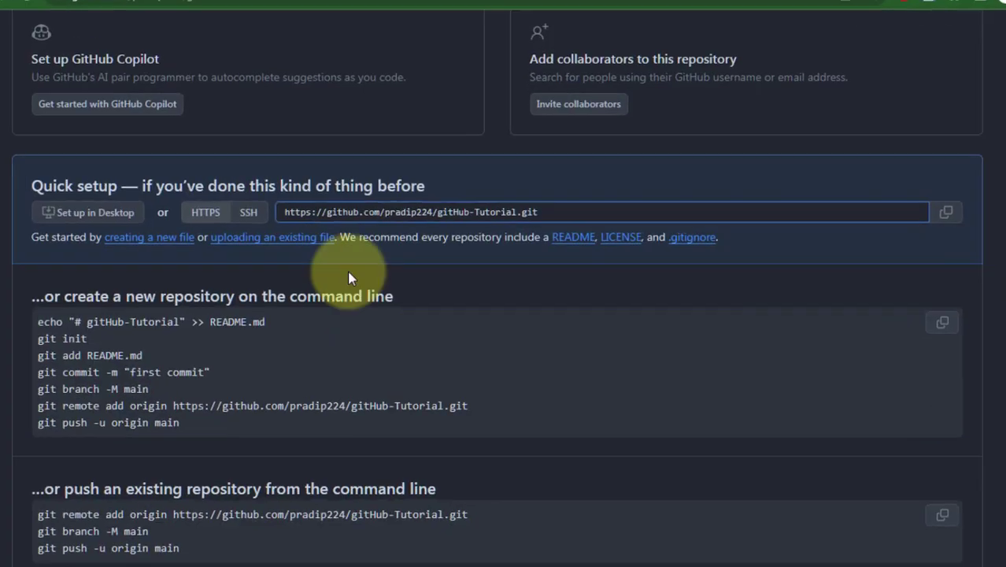
pyautogui.moveTo(282, 207); pyautogui.dragTo(557, 207)
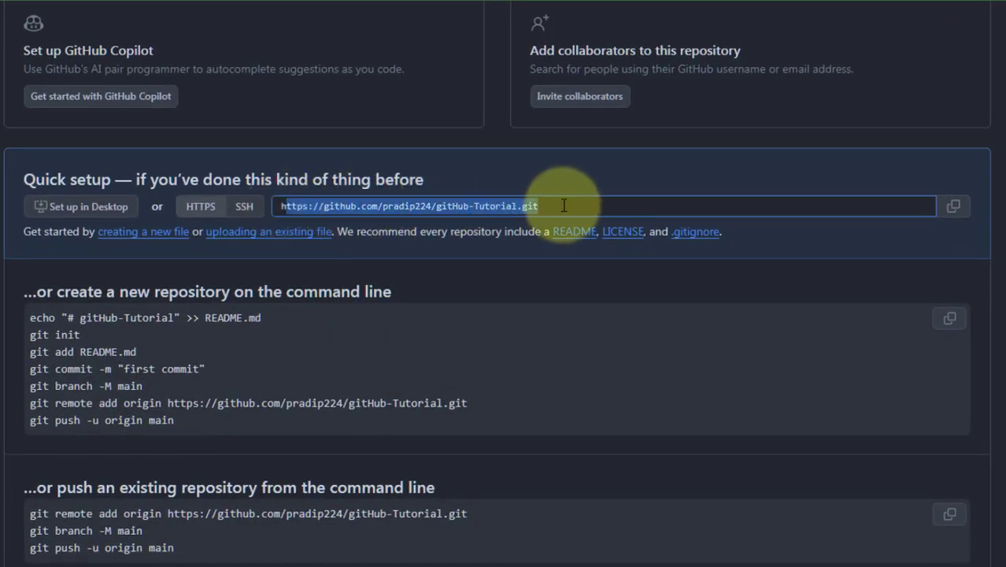
pyautogui.click(564, 205)
pyautogui.scroll(1, 543, 209)
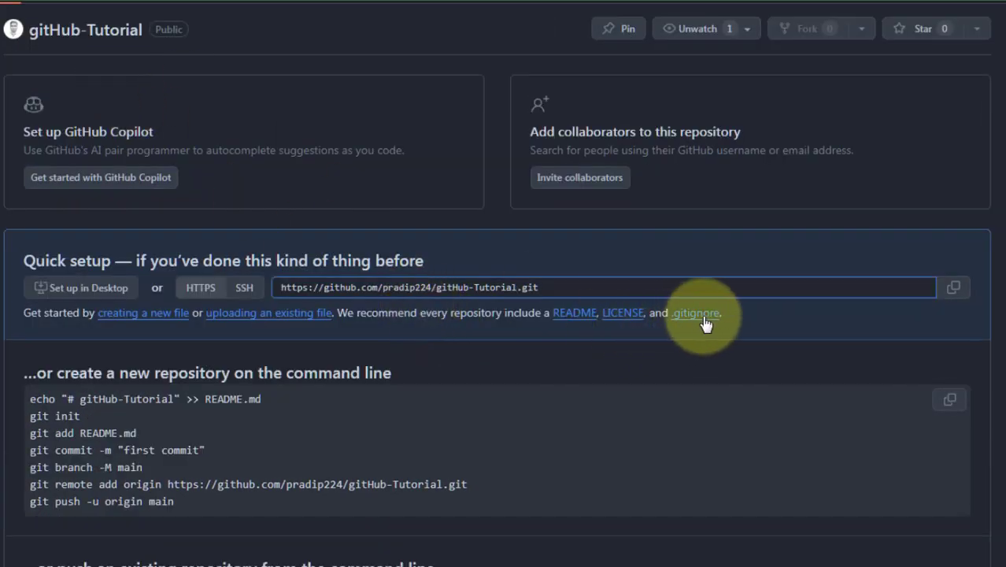
pyautogui.scroll(-4, 182, 287)
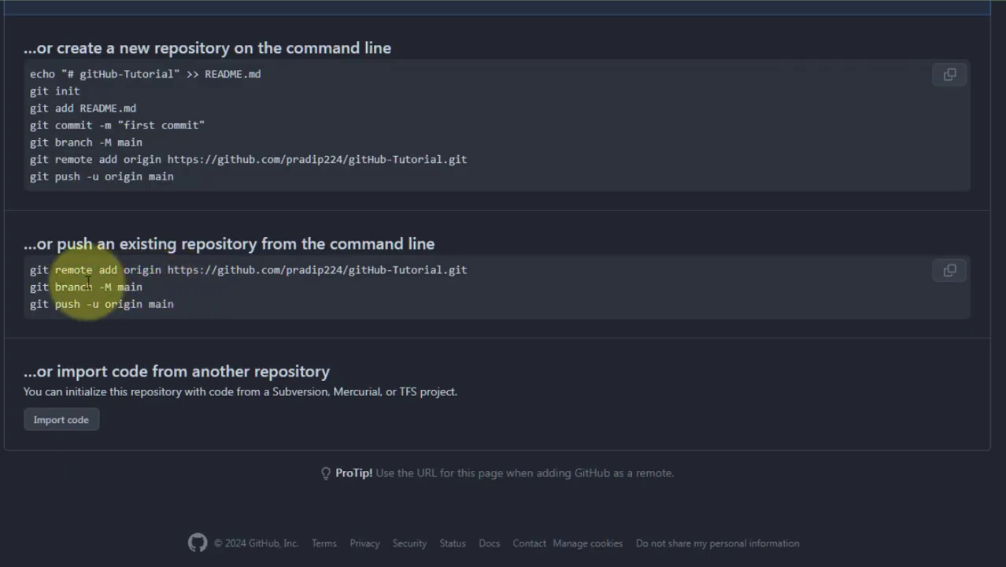
# Copy the git remote add origin command for the gitHub-Tutorial URL from GitHub and run it in the VS Code terminal.
pyautogui.moveTo(30, 271); pyautogui.dragTo(473, 271)
pyautogui.hotkey('ctrl', 'c')
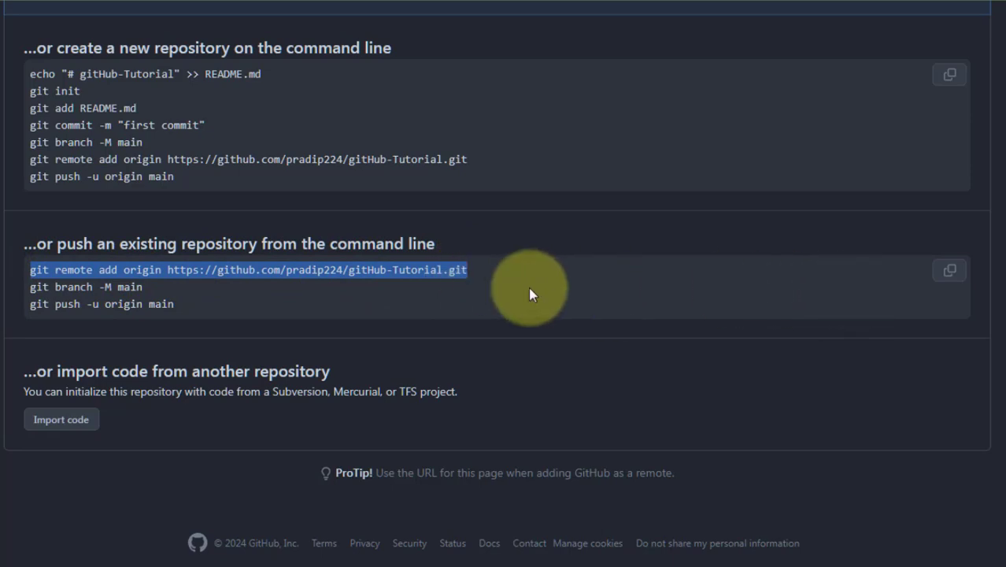
pyautogui.rightClick(427, 269)
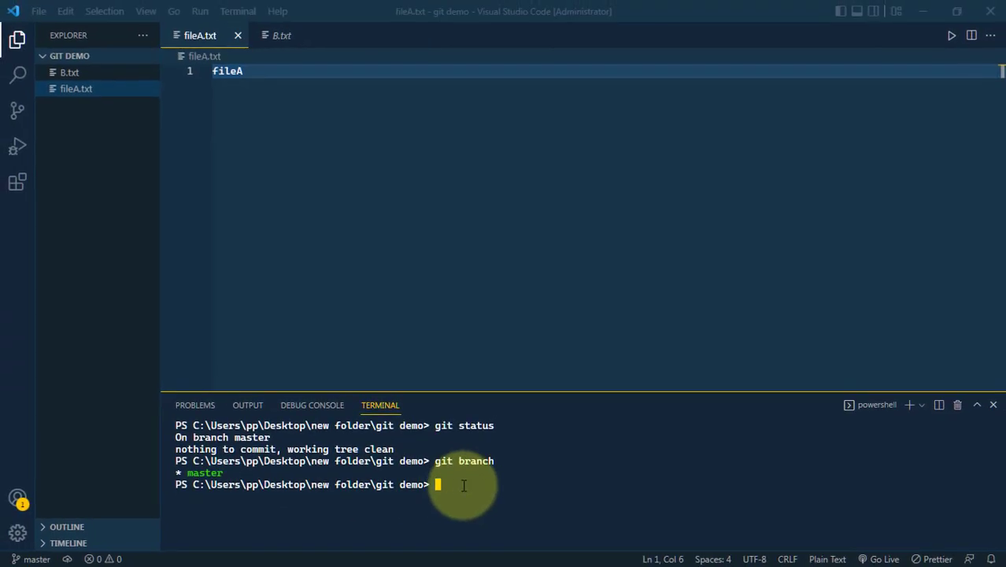
pyautogui.hotkey('ctrl', 'v')
pyautogui.press('Return')
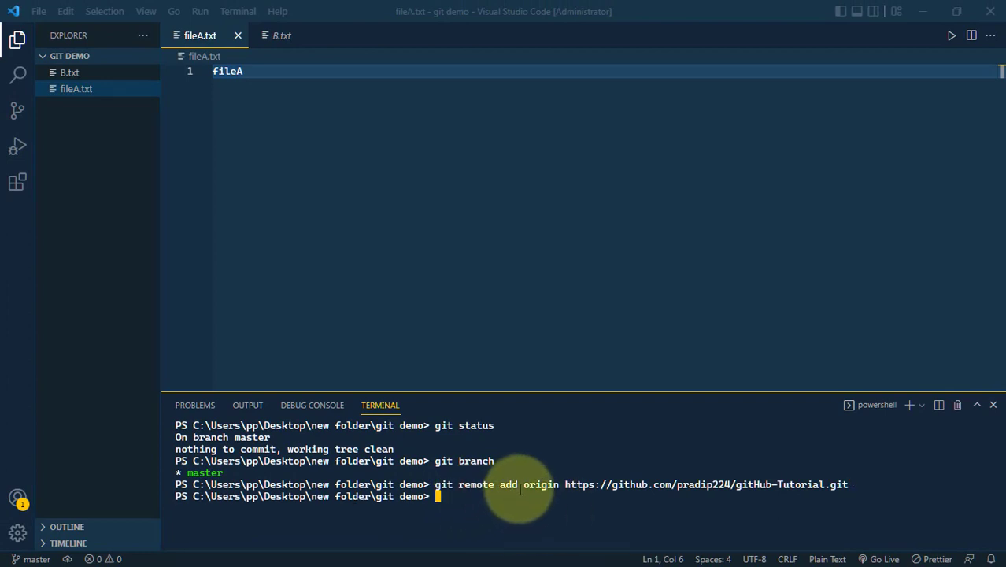
pyautogui.moveTo(523, 488); pyautogui.dragTo(842, 484)
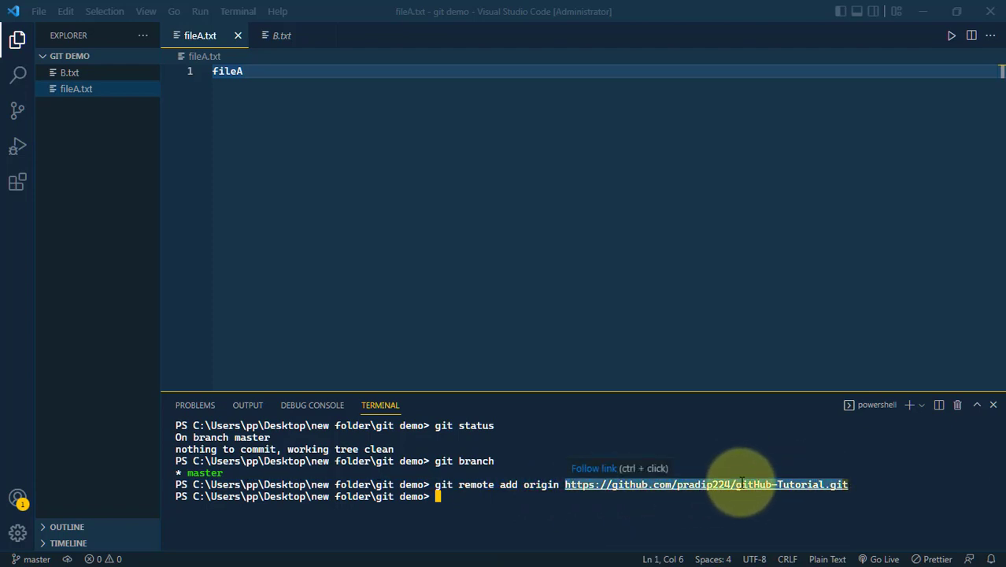
# Copy the git branch -M main command from the GitHub page and run it in the VS Code terminal.
pyautogui.hotkey('alt', 'Tab')
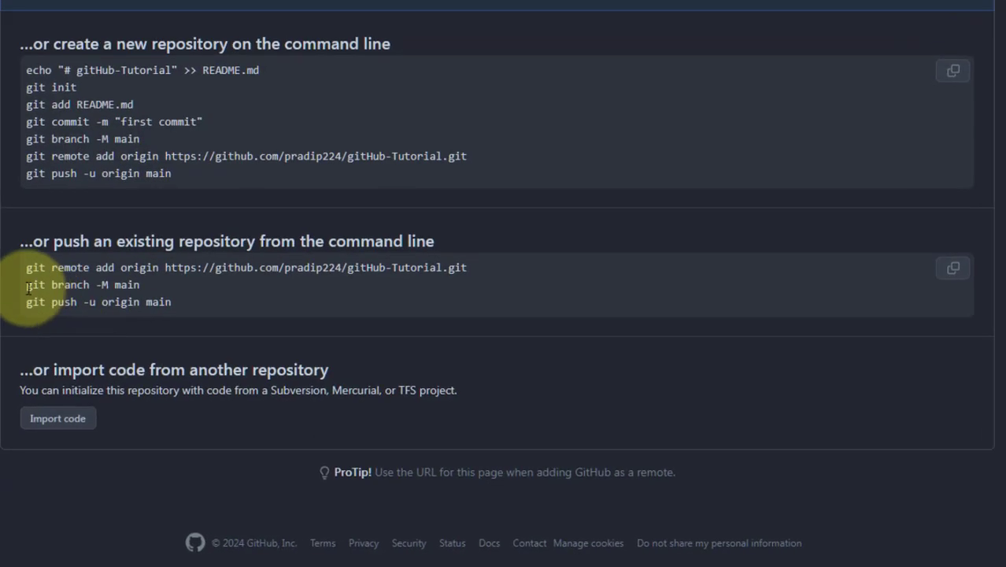
pyautogui.moveTo(29, 288); pyautogui.dragTo(140, 286)
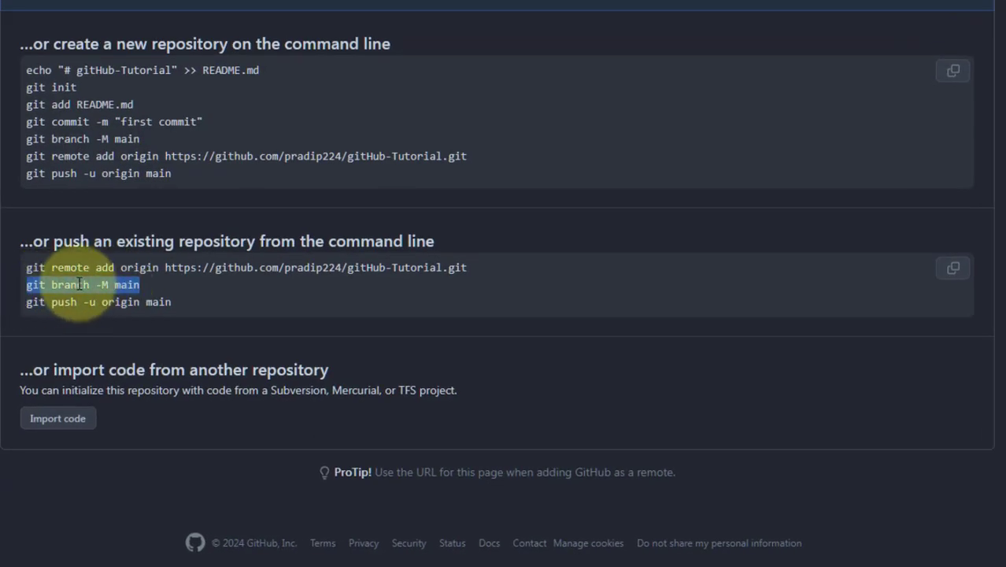
pyautogui.rightClick(127, 286)
pyautogui.click(158, 300)
pyautogui.hotkey('alt', 'Tab')
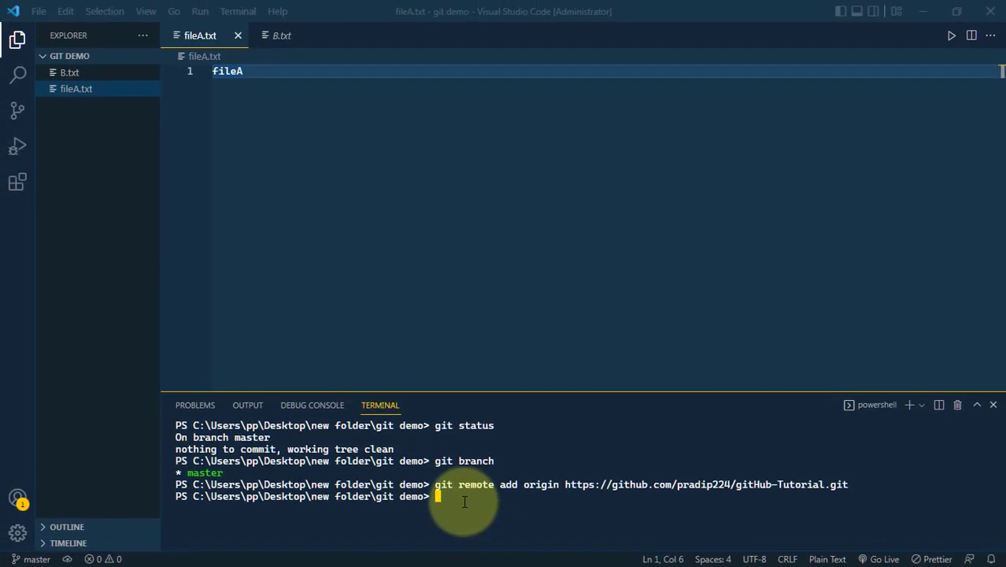
pyautogui.hotkey('ctrl', 'v')
pyautogui.press('Return')
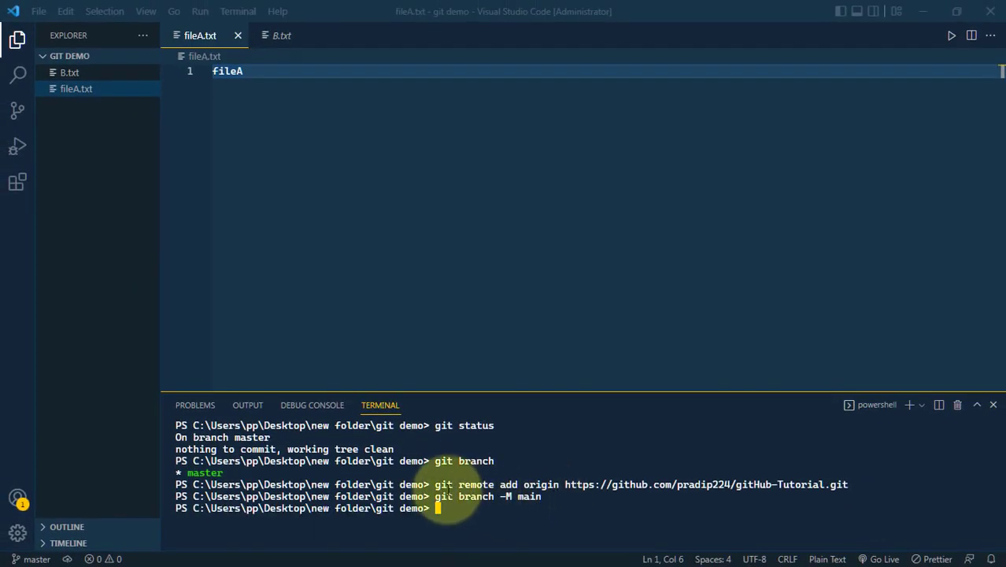
pyautogui.moveTo(435, 496)
pyautogui.mouseDown()
pyautogui.moveTo(494, 495)
pyautogui.moveTo(429, 504)
pyautogui.mouseUp()
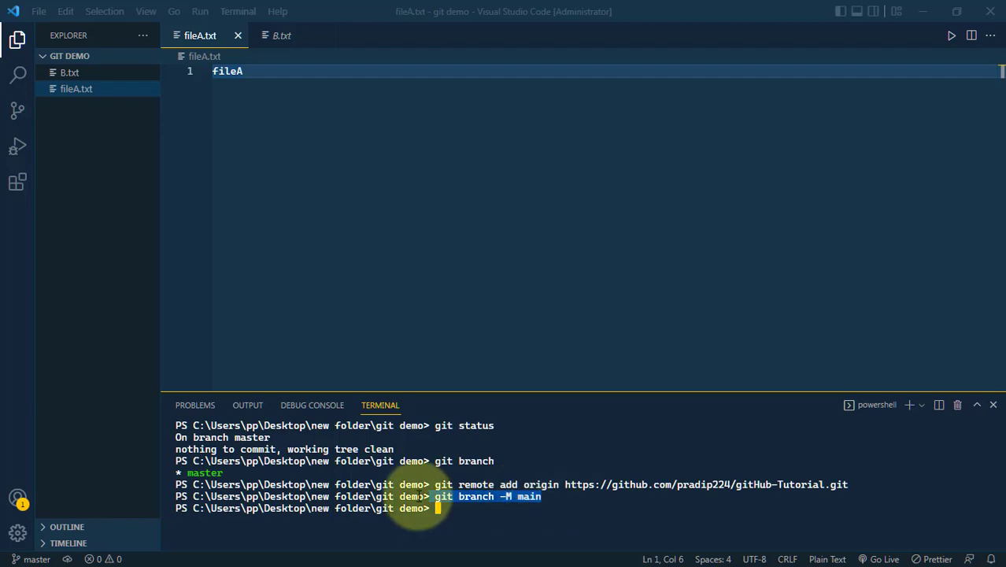
# Run git branch in the terminal and compare the current branch name with the one listed earlier.
pyautogui.write('g')
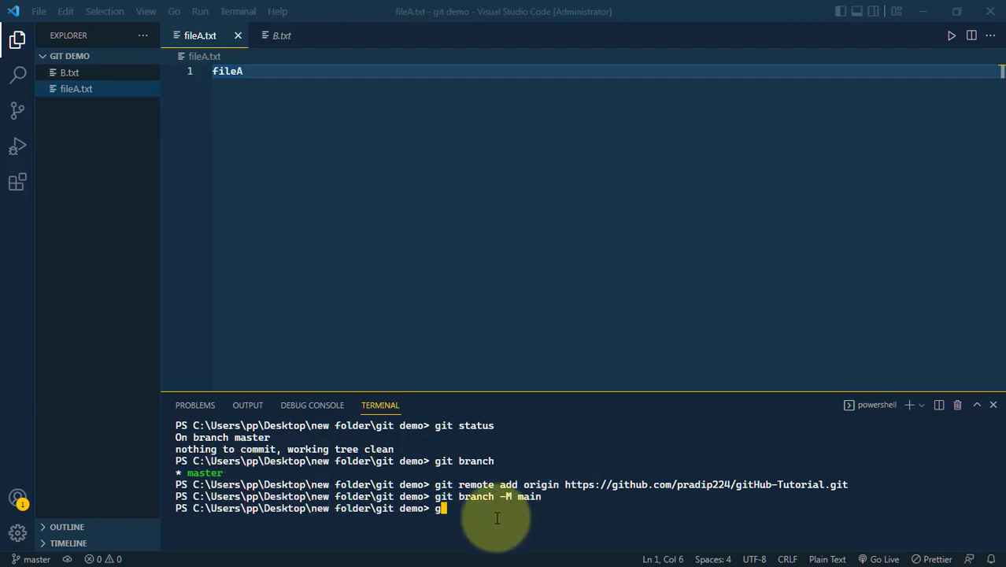
pyautogui.write('ti  branch')
pyautogui.press('Return')
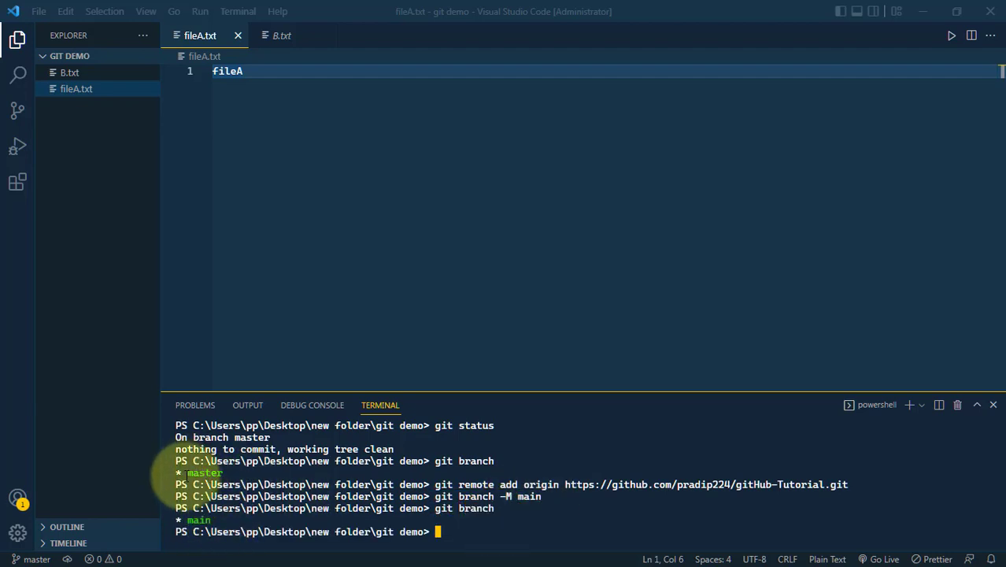
pyautogui.moveTo(183, 472); pyautogui.dragTo(234, 472)
pyautogui.moveTo(211, 520); pyautogui.dragTo(182, 521)
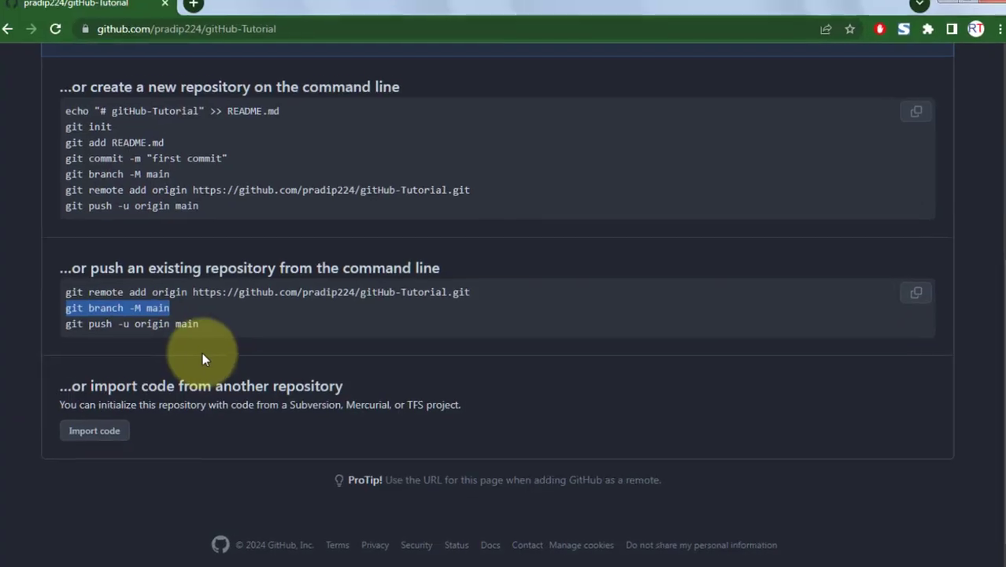
# Copy the git push -u origin main command from the GitHub page and run it in the VS Code terminal.
pyautogui.moveTo(38, 306); pyautogui.dragTo(162, 296)
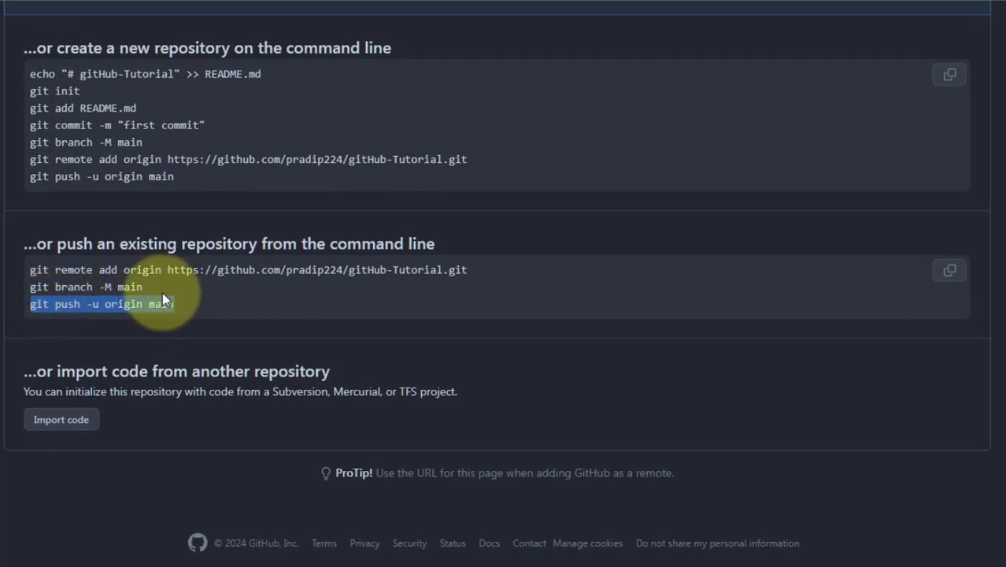
pyautogui.rightClick(159, 302)
pyautogui.click(260, 315)
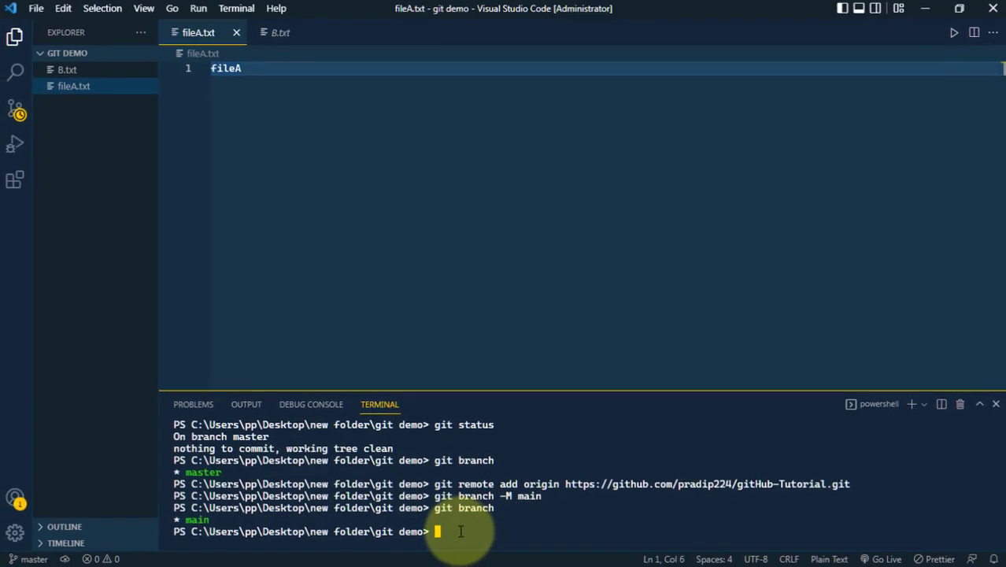
pyautogui.hotkey('ctrl', 'v')
pyautogui.press('Return')
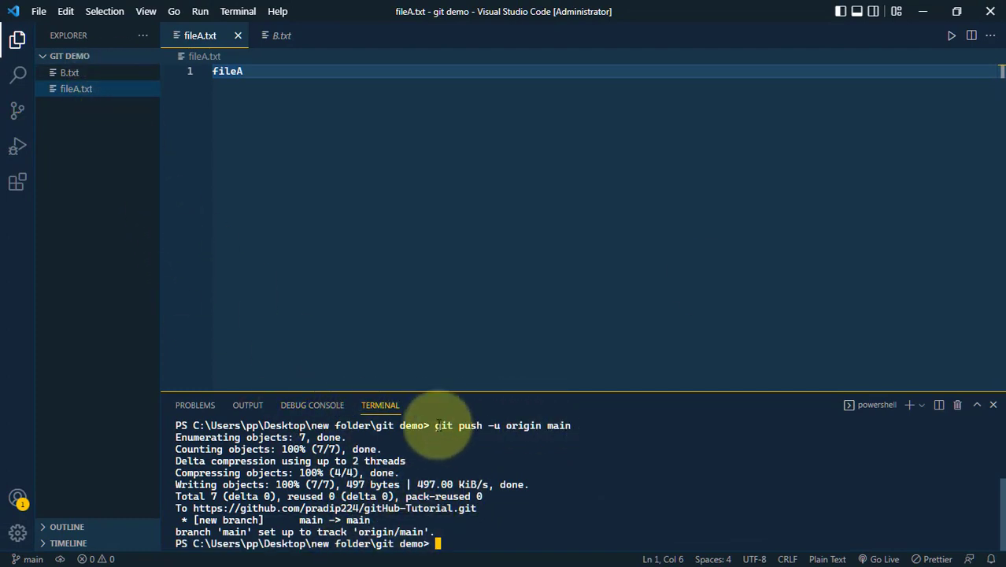
pyautogui.moveTo(434, 426); pyautogui.dragTo(497, 438)
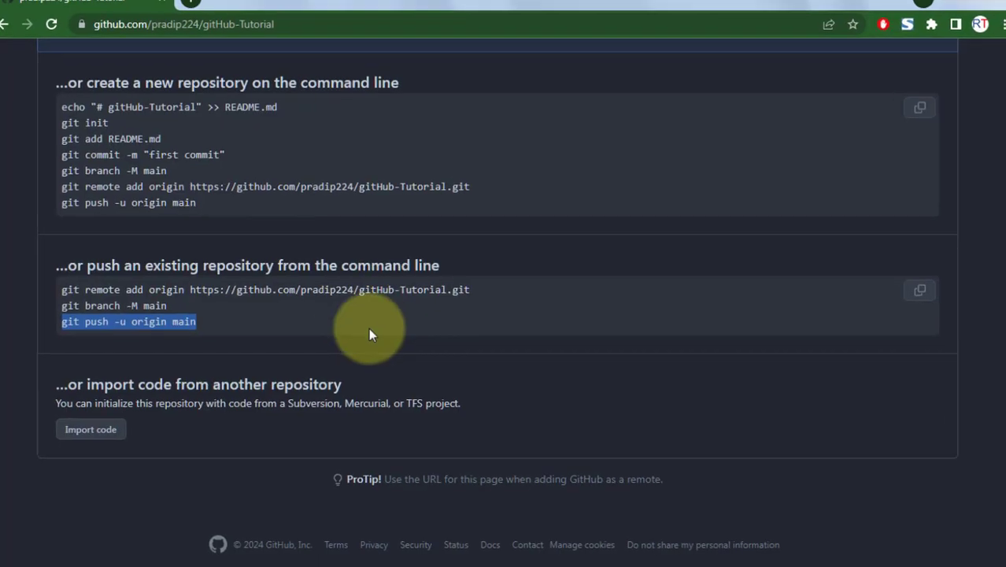
# Return to the GitHub repository page, and on the whiteboard draw a small red circled mark beneath Repo.
pyautogui.click(369, 327)
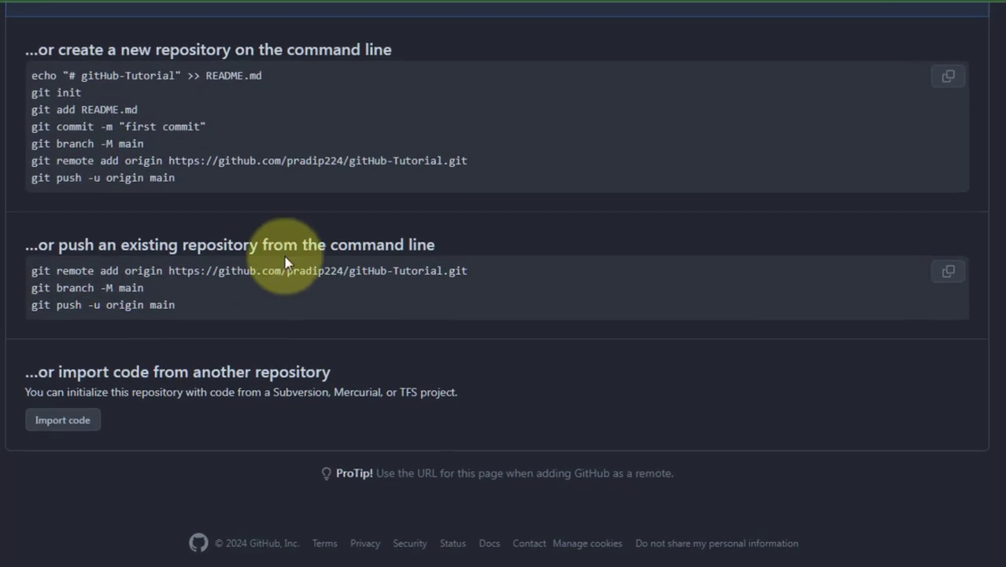
pyautogui.scroll(4, 196, 307)
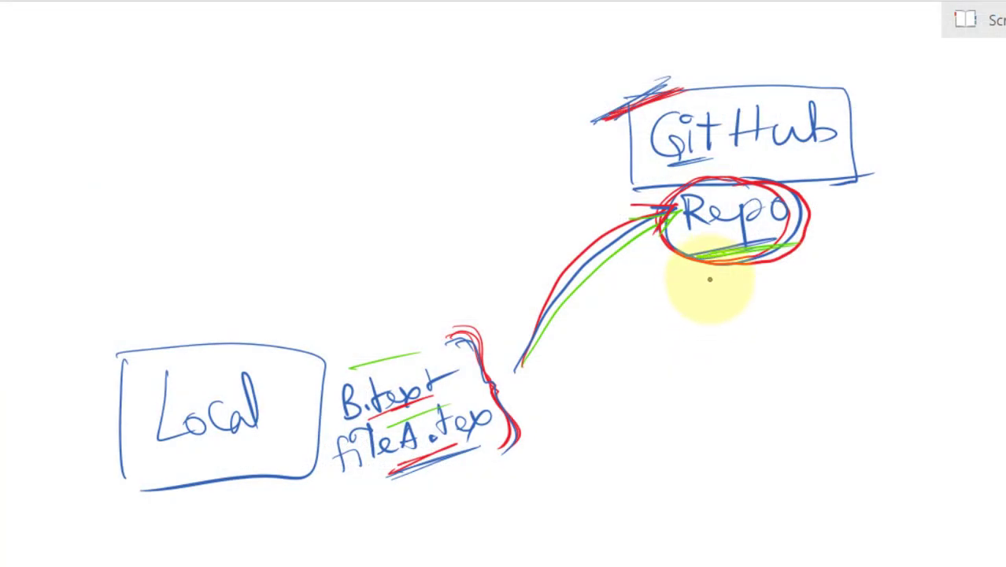
pyautogui.moveTo(709, 278)
pyautogui.mouseDown()
pyautogui.moveTo(739, 277)
pyautogui.moveTo(712, 267)
pyautogui.moveTo(730, 292)
pyautogui.moveTo(746, 275)
pyautogui.mouseUp()
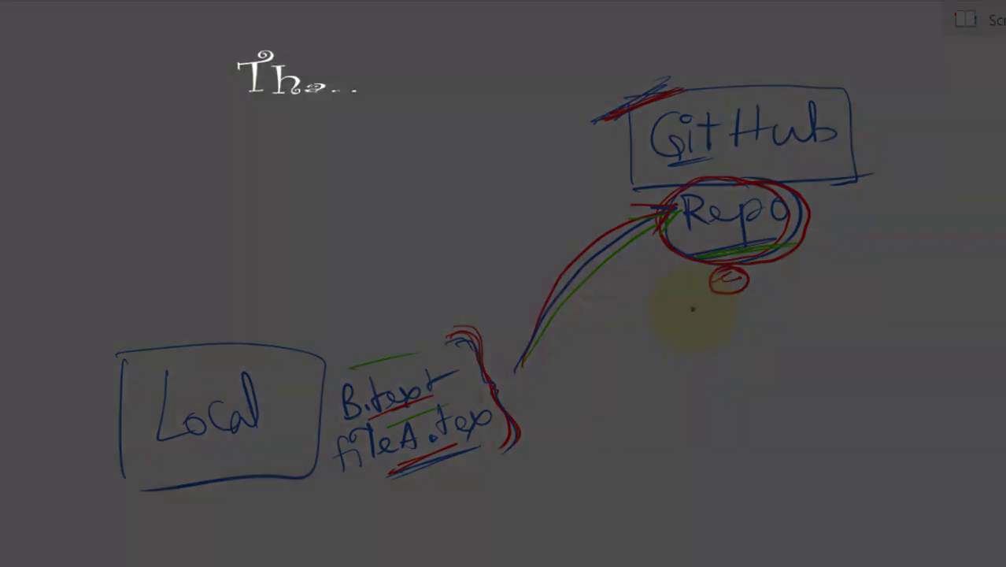